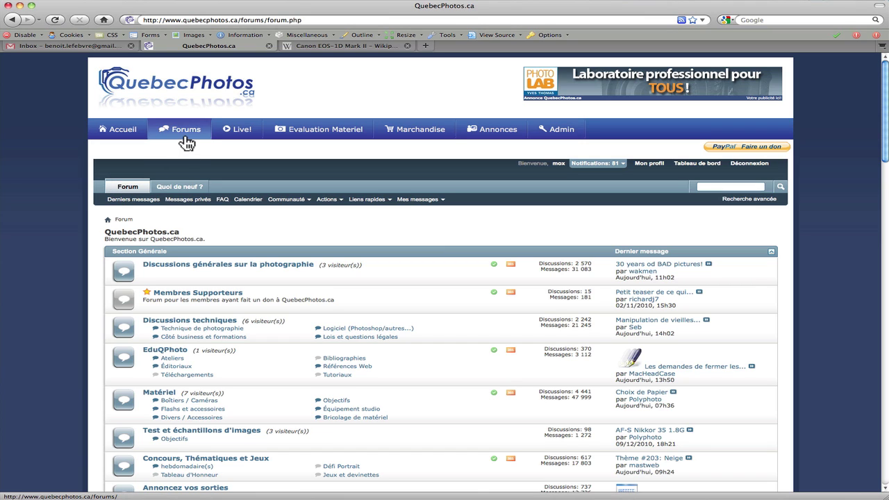
- Open the Evaluation Materiel section and look through its product categories for cameras, lenses, flashes and studio equipment
click(308, 140)
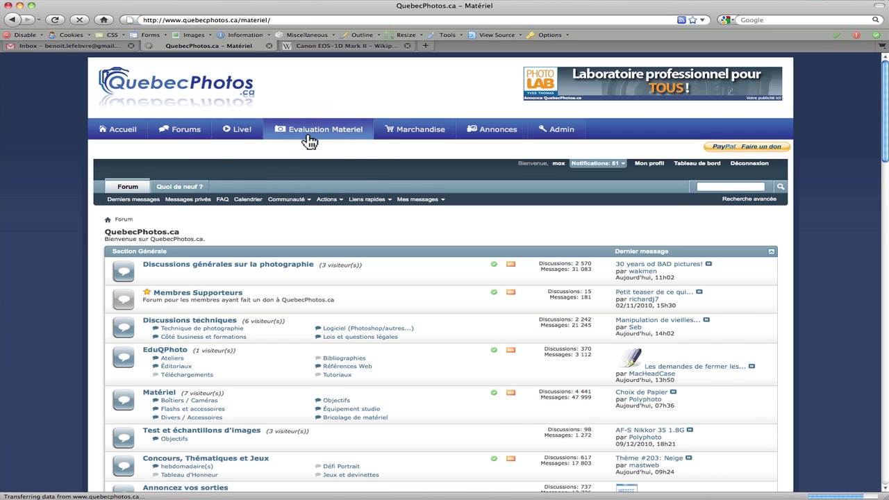
scroll(88, 213, down, 3)
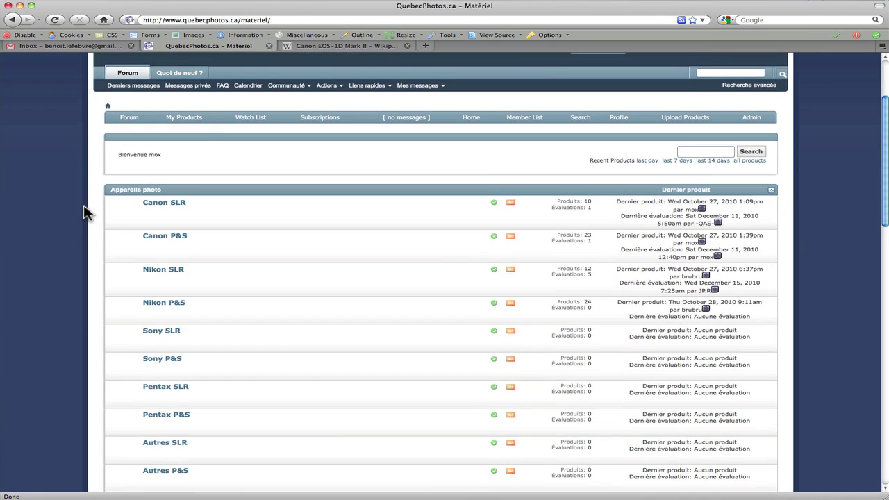
scroll(83, 212, down, 1)
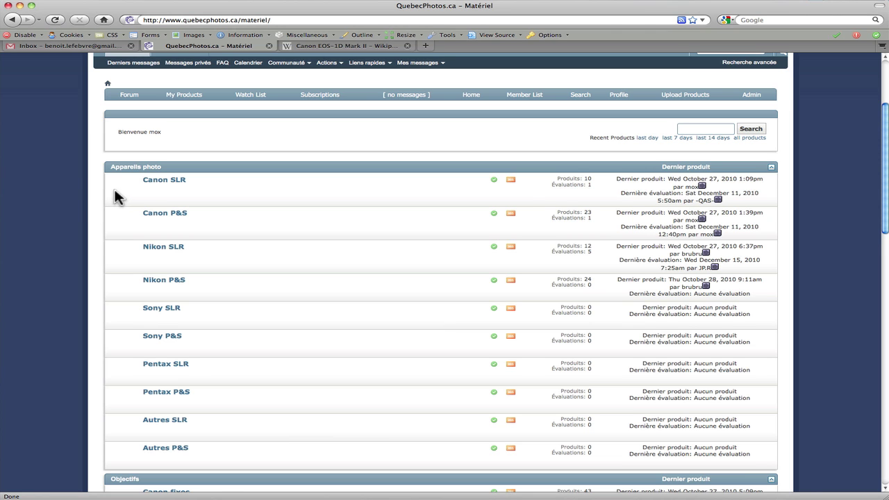
scroll(69, 198, down, 15)
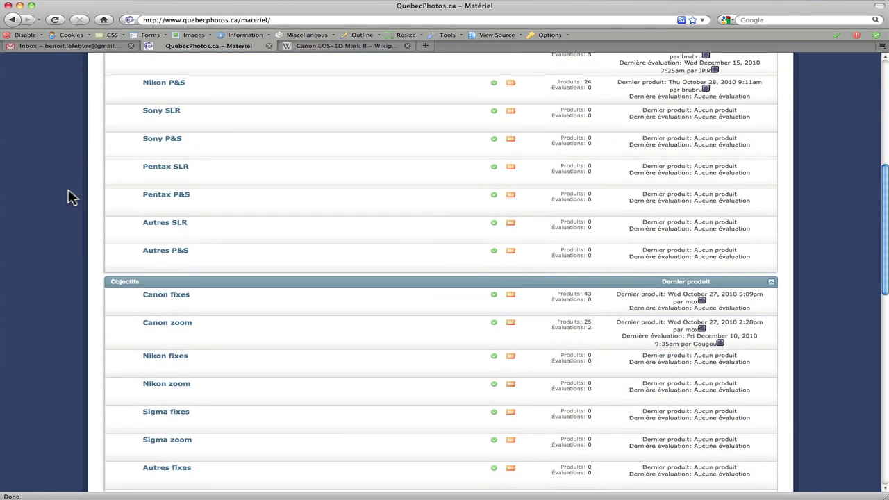
scroll(70, 197, down, 3)
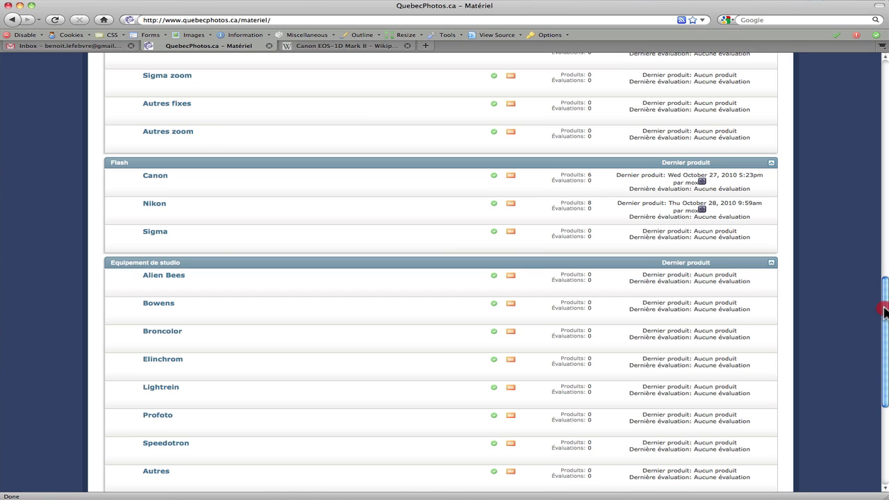
drag(885, 312, 884, 113)
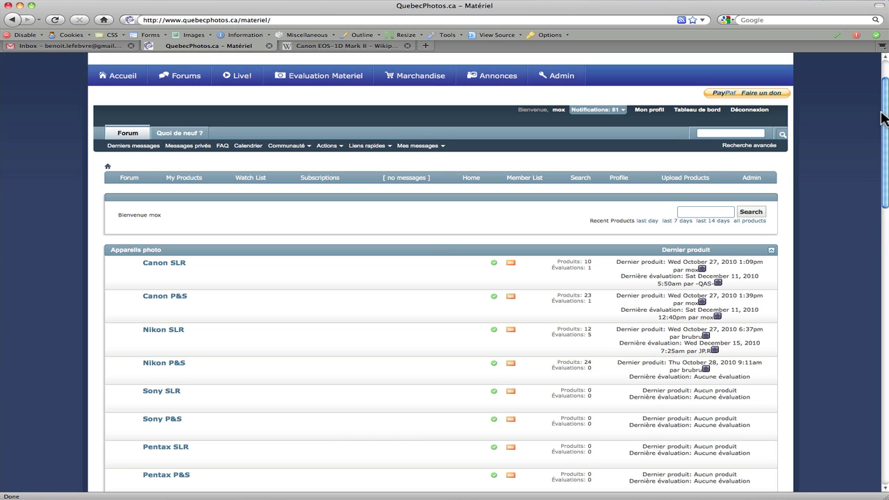
scroll(632, 201, up, 2)
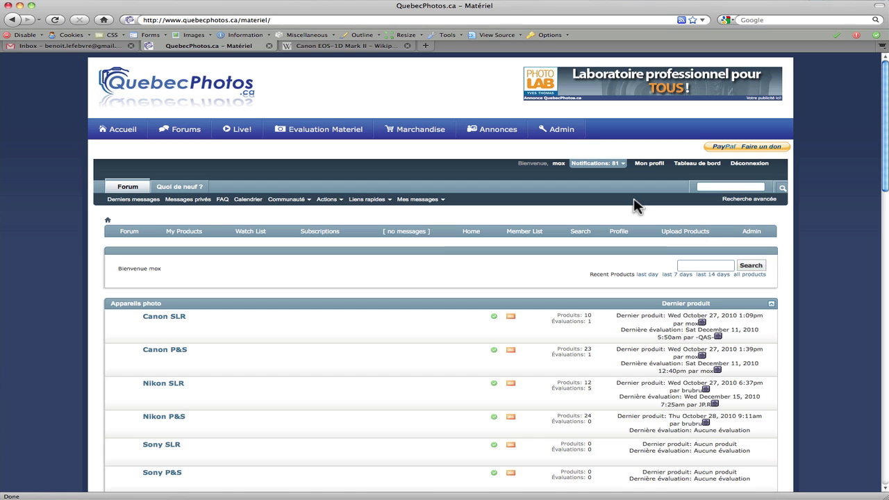
- Start uploading a new product in the category Appareils photo->Canon SLR
click(677, 237)
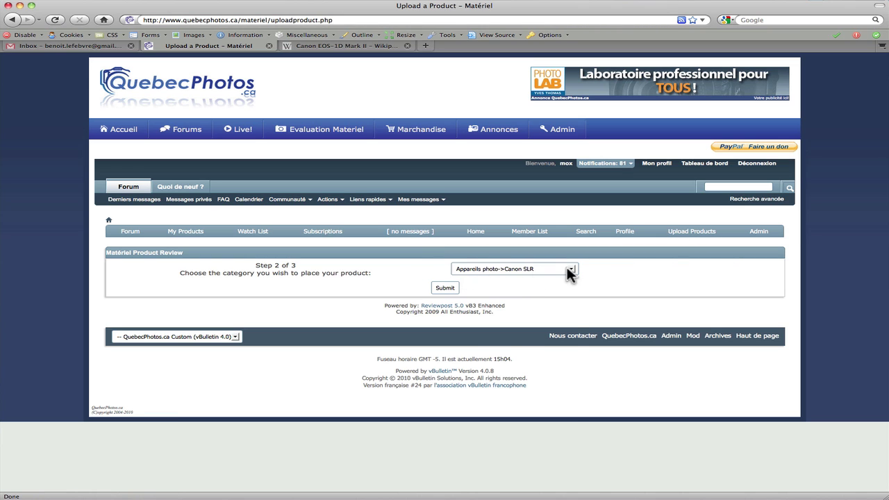
click(569, 270)
drag(575, 331, 525, 286)
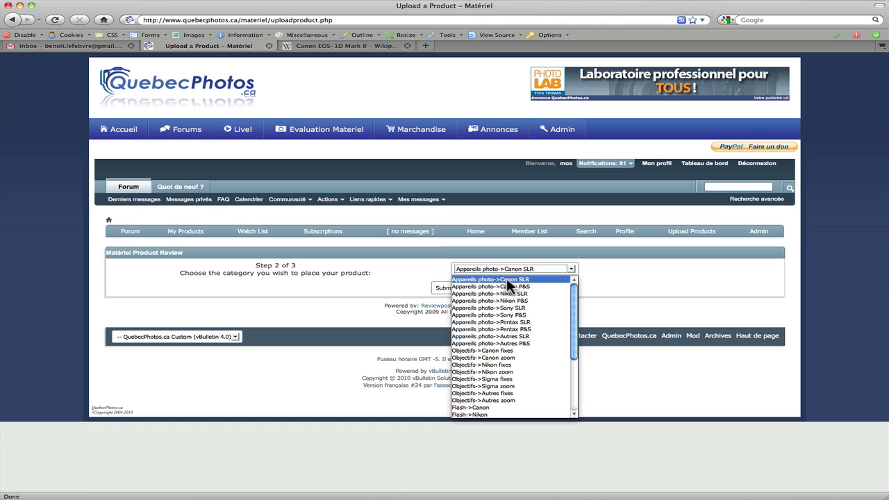
click(523, 278)
click(449, 290)
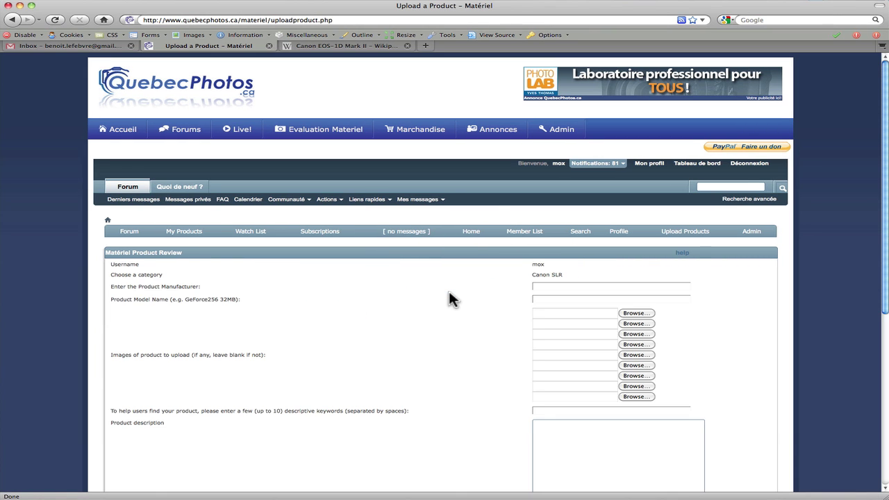
- Enter Canon as the product manufacturer and 1D mark II as the model name
scroll(449, 292, down, 2)
scroll(449, 299, down, 4)
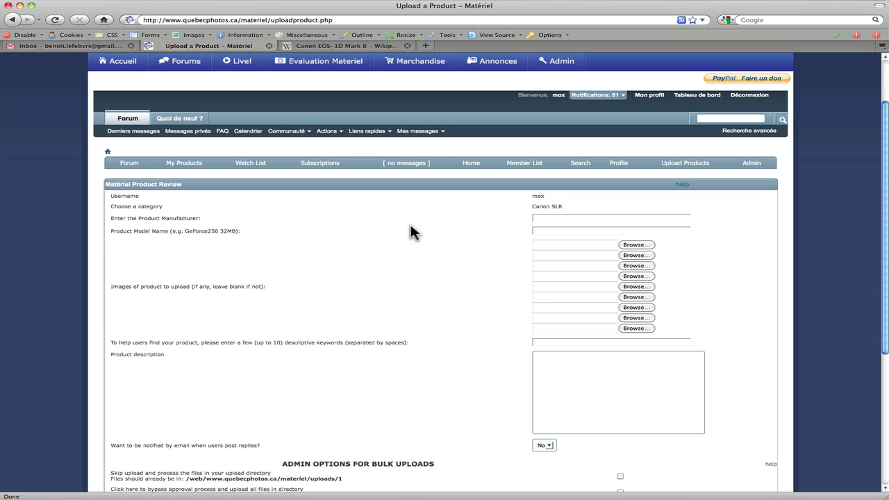
click(549, 219)
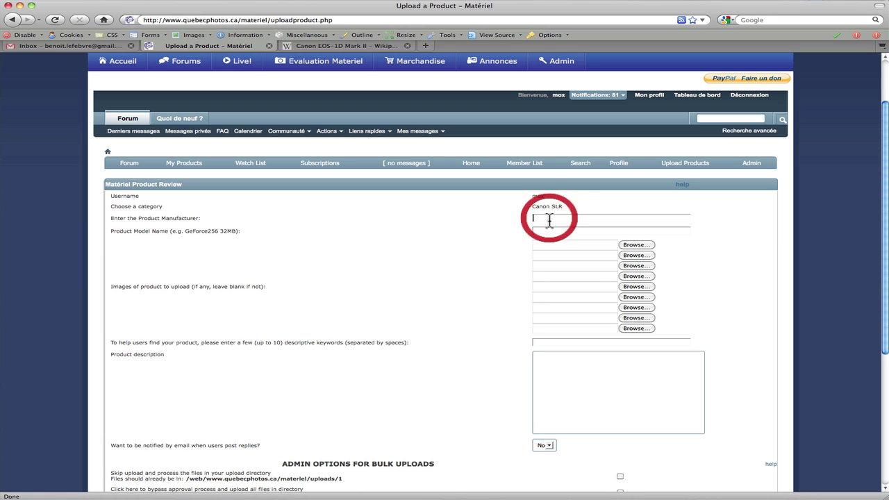
text(Canon)
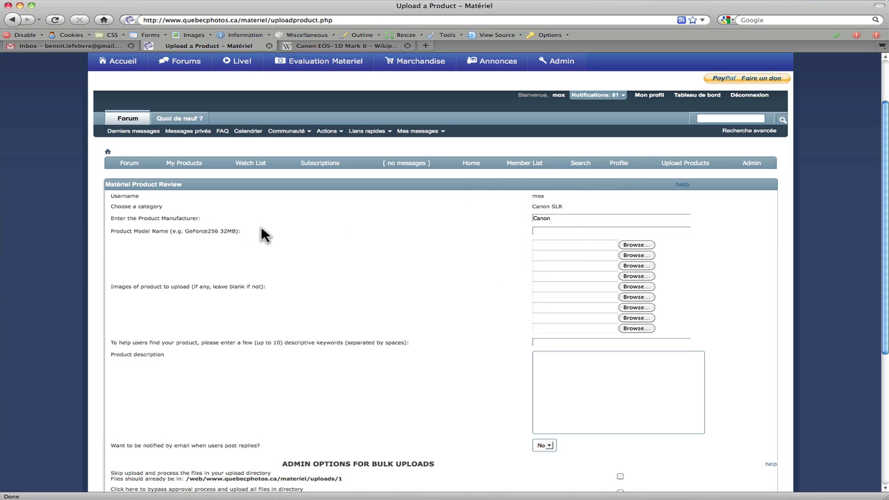
click(560, 231)
text(1D mark II)
- Attach the file 1dmkii.gif from the Desktop as the first product image
scroll(514, 243, down, 1)
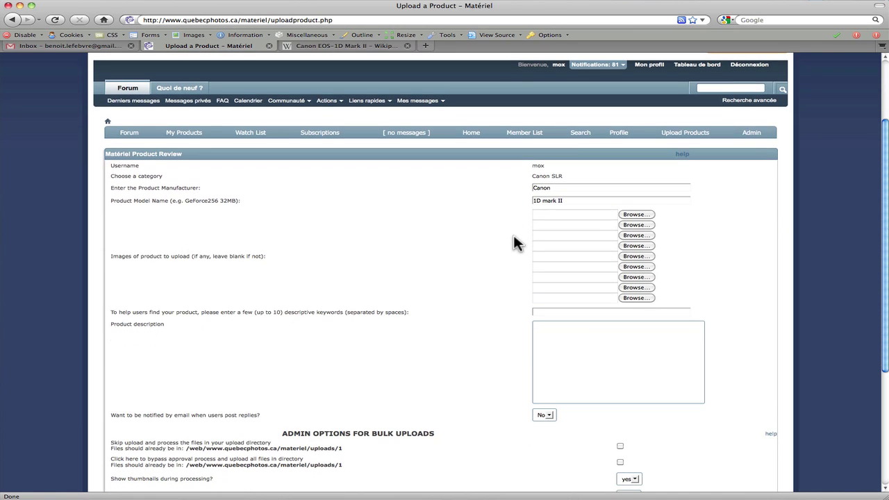
click(638, 215)
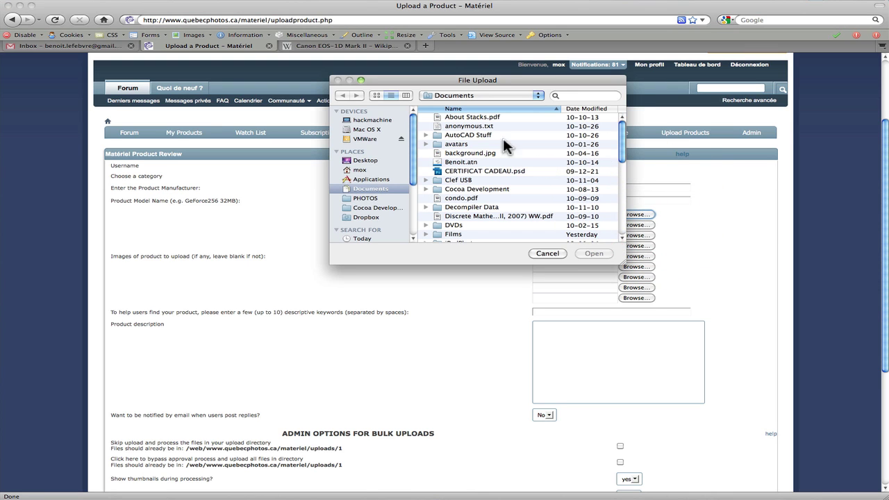
click(361, 162)
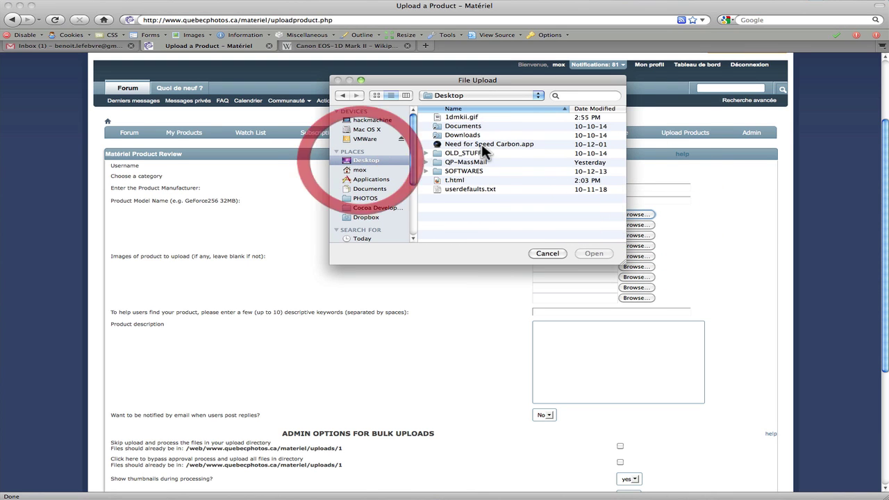
click(456, 116)
click(594, 253)
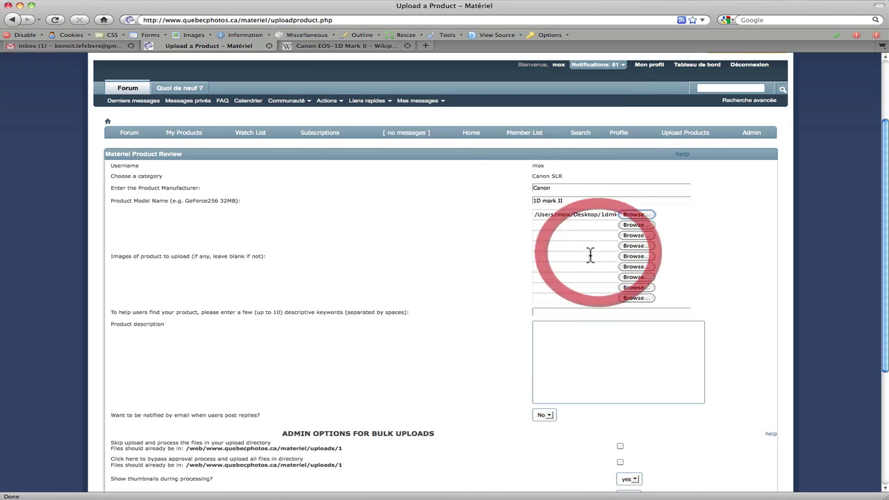
- Fill in the product's descriptive keywords as "canon, slr, 1d, mkii, mark ii"
scroll(345, 282, down, 2)
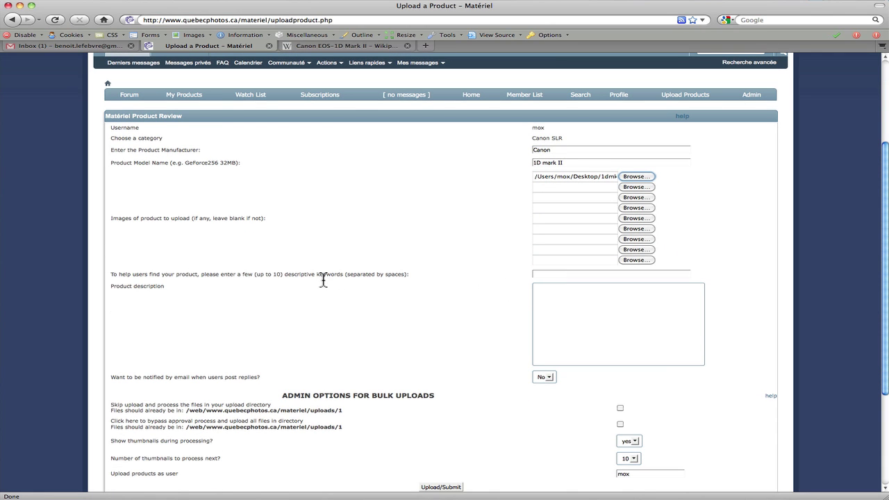
click(539, 273)
text(canon, slr, 1d, mk)
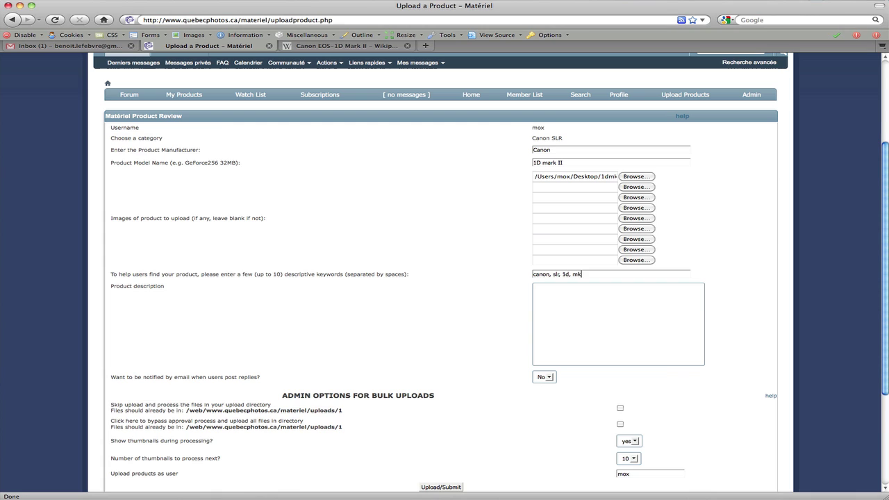
text(ii, mark ii)
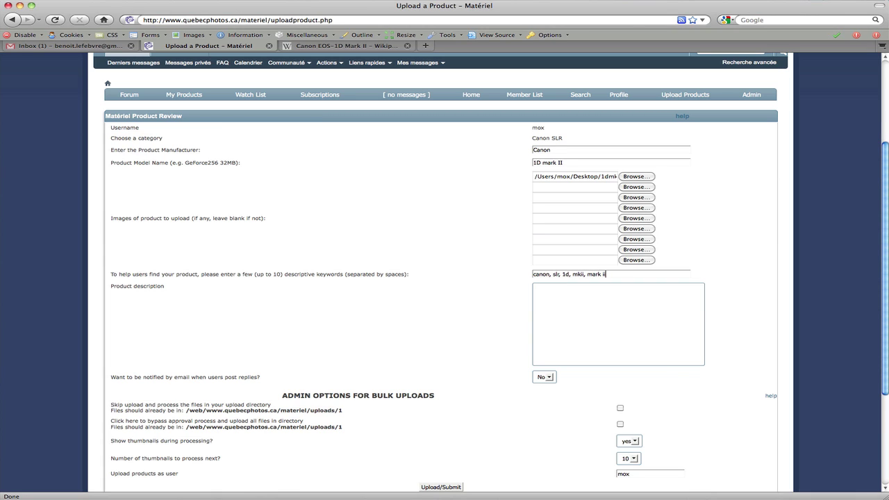
- Copy the introductory paragraph of the Canon EOS-1D Mark II article on Wikipédia
click(556, 317)
click(338, 45)
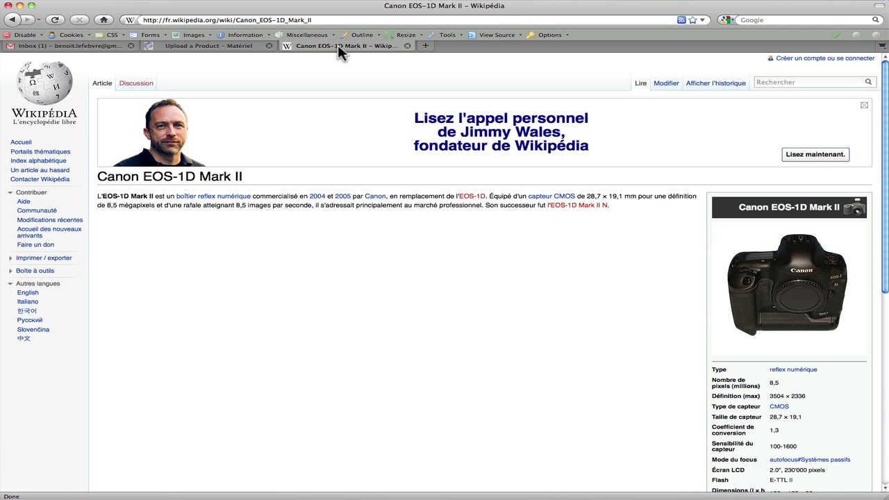
scroll(332, 225, down, 1)
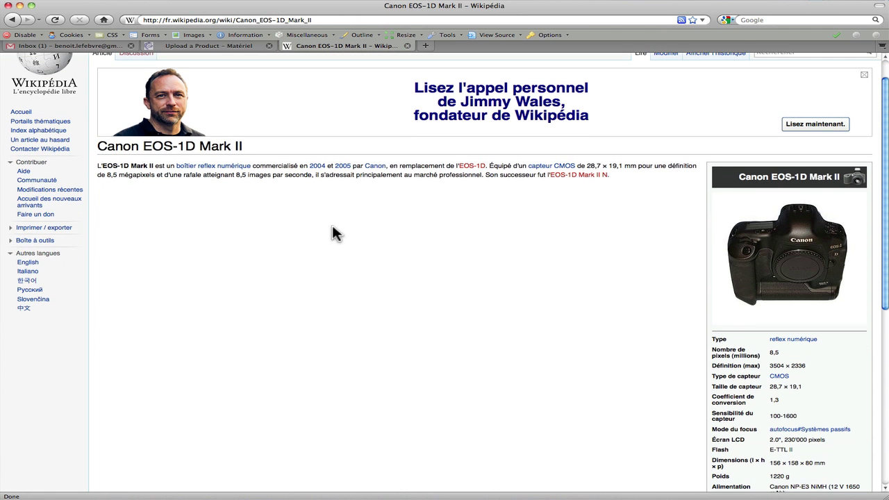
scroll(332, 225, up, 1)
drag(98, 174, 615, 184)
right_click(287, 175)
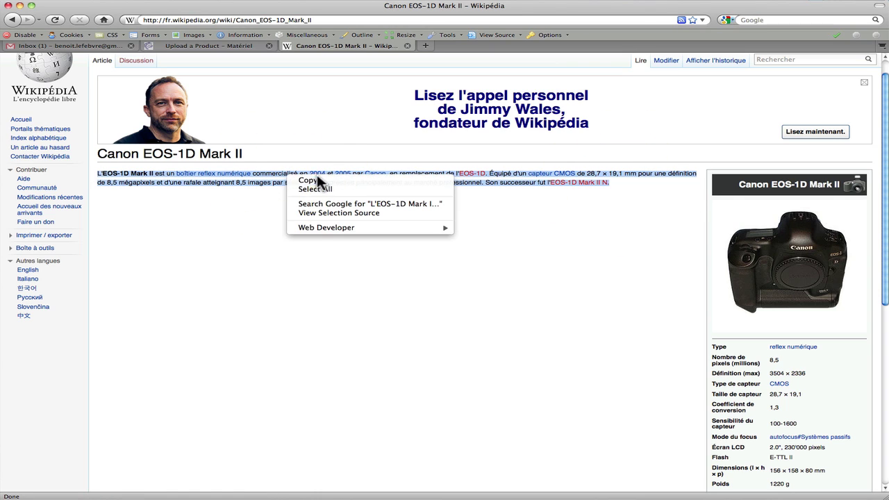
click(322, 178)
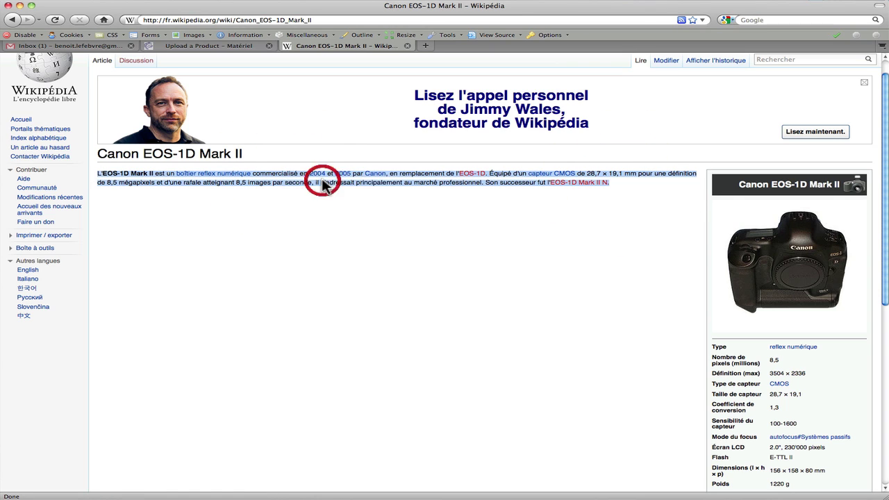
- Return to the product upload form and paste the copied paragraph as the product description
click(212, 46)
click(590, 308)
right_click(605, 317)
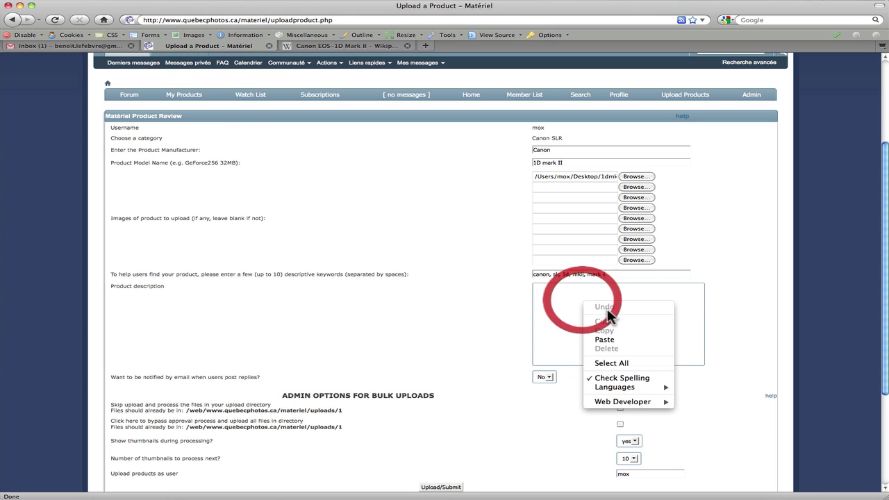
click(614, 333)
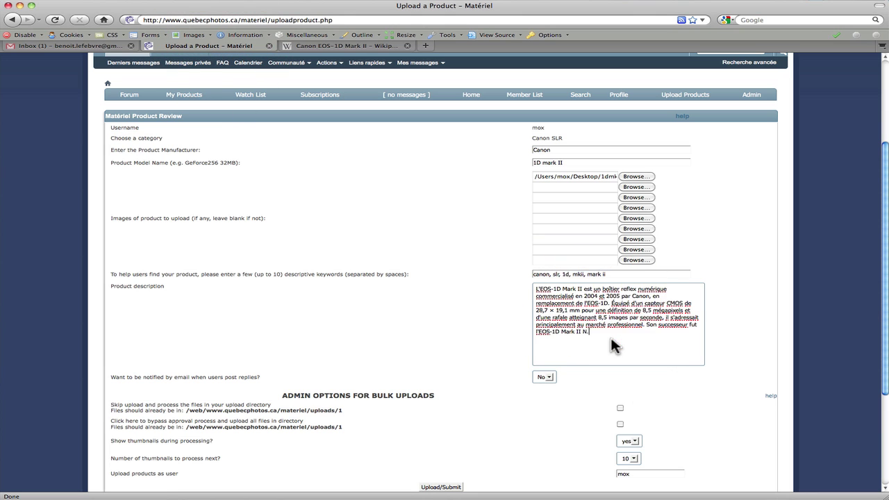
click(503, 324)
- Submit the completed product form and look over the new product's page
scroll(503, 331, down, 2)
scroll(503, 332, down, 3)
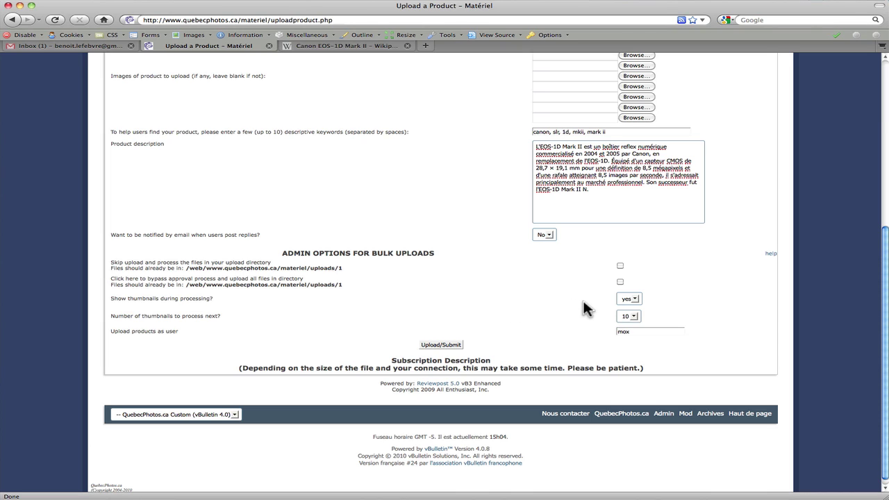
click(444, 346)
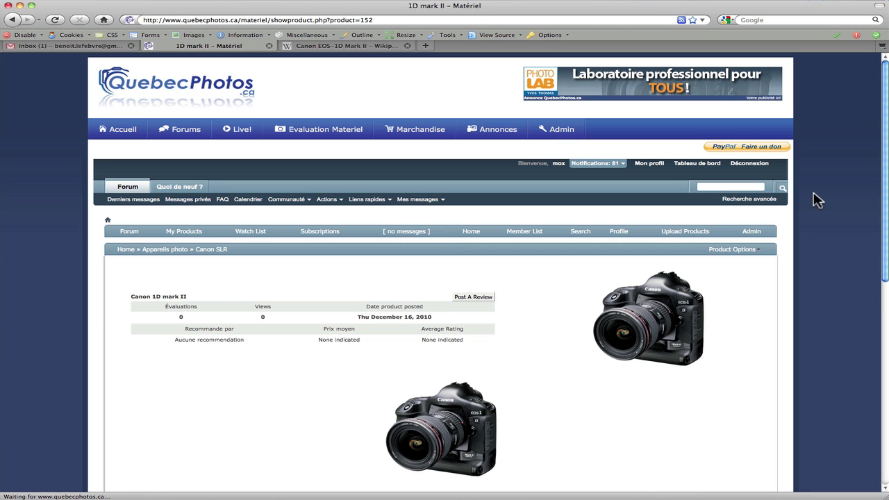
drag(884, 143, 887, 166)
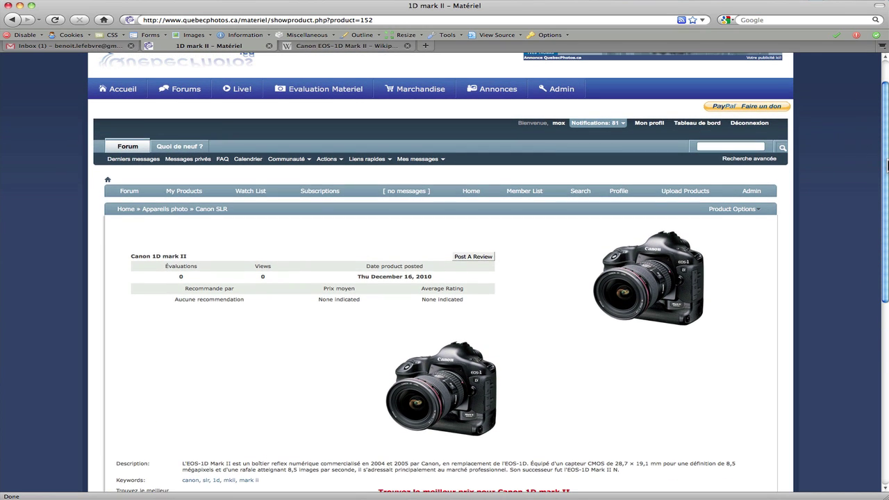
scroll(874, 209, down, 5)
scroll(874, 209, up, 2)
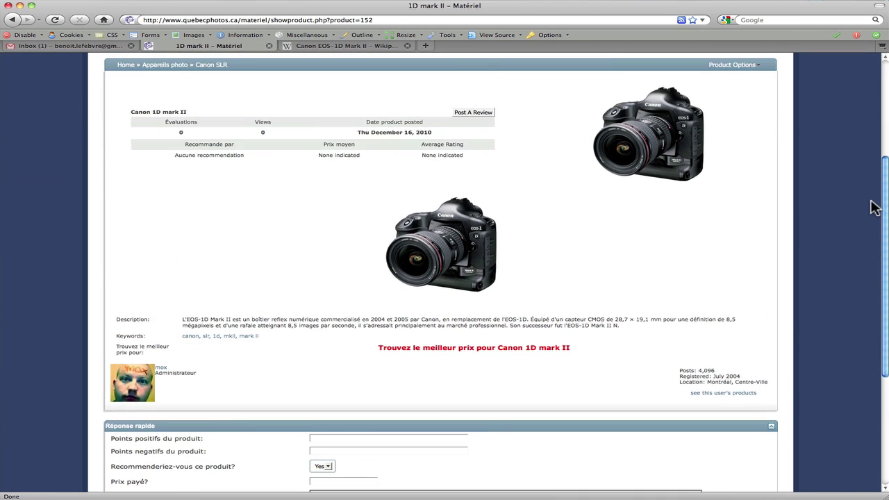
scroll(887, 200, up, 3)
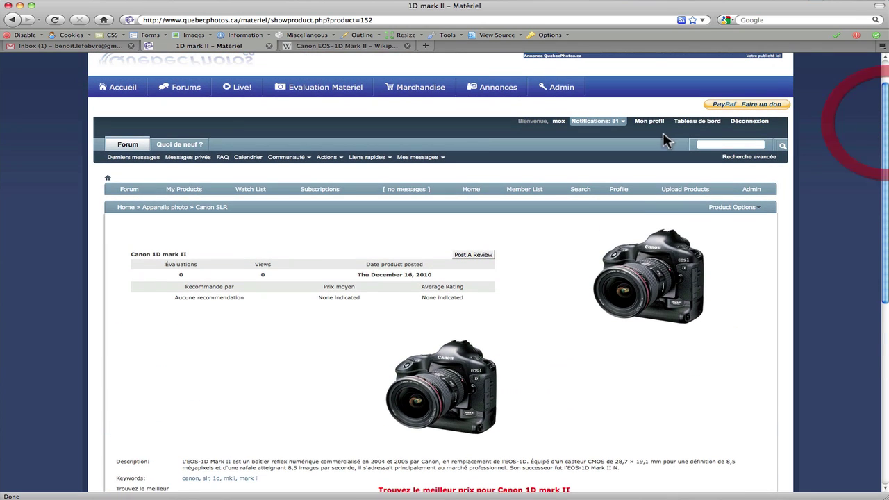
- Return to the Evaluation Materiel section and open the Canon 1D mark II page from the Canon SLR category
click(316, 101)
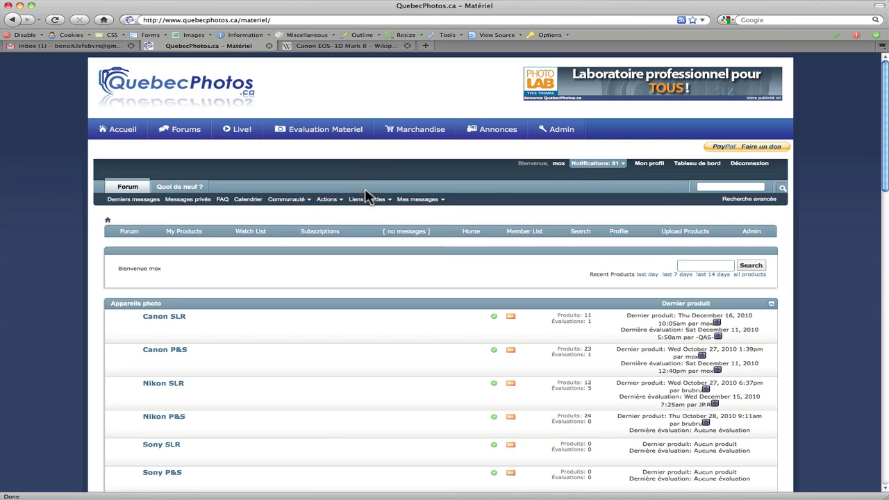
click(179, 319)
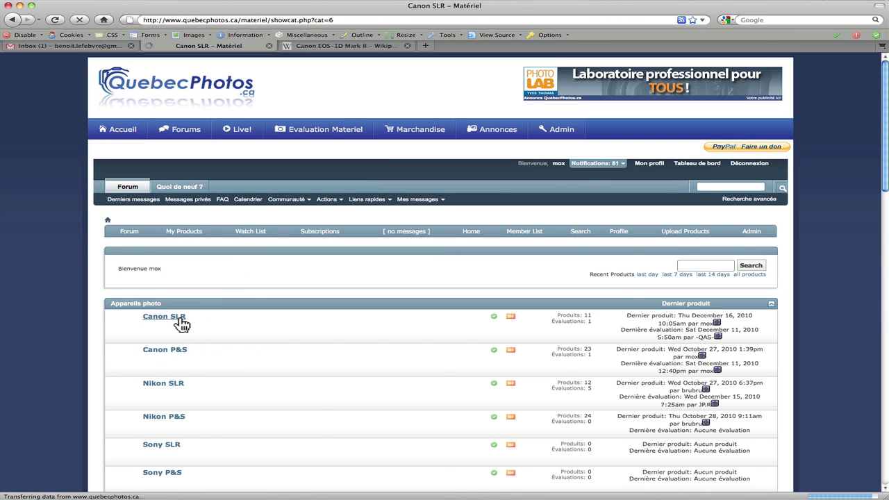
drag(885, 179, 879, 229)
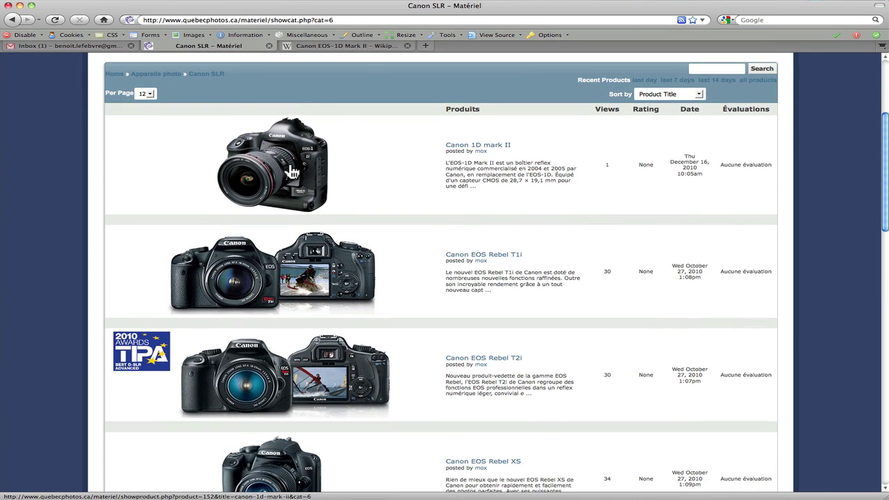
click(294, 172)
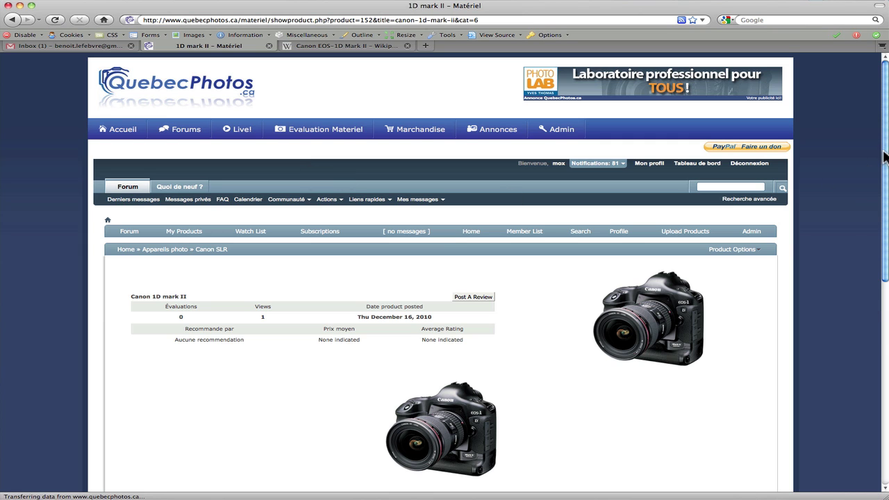
- Enter "Focus tres rapide" as the product's positive point in the quick reply form on the Canon 1D mark II page
drag(886, 227, 887, 359)
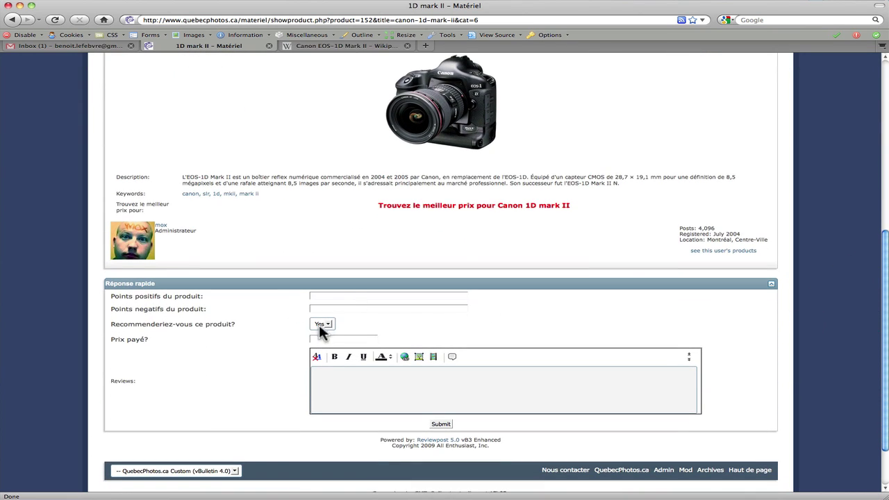
click(372, 382)
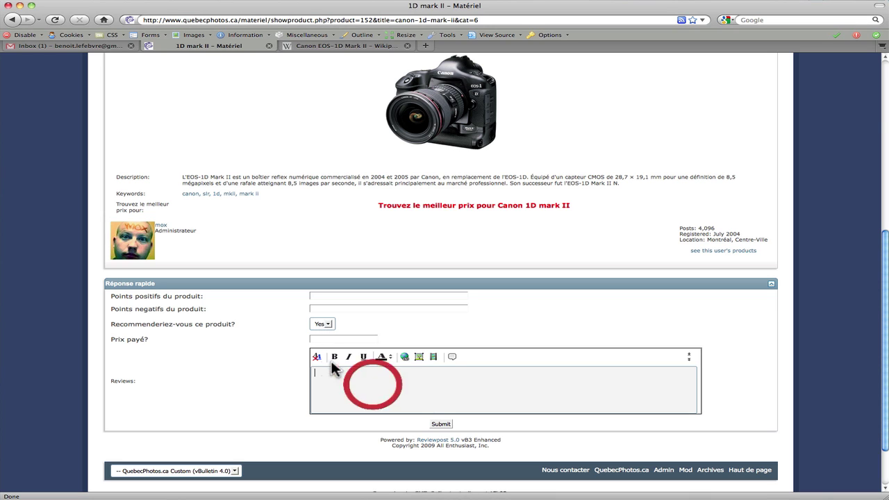
click(328, 298)
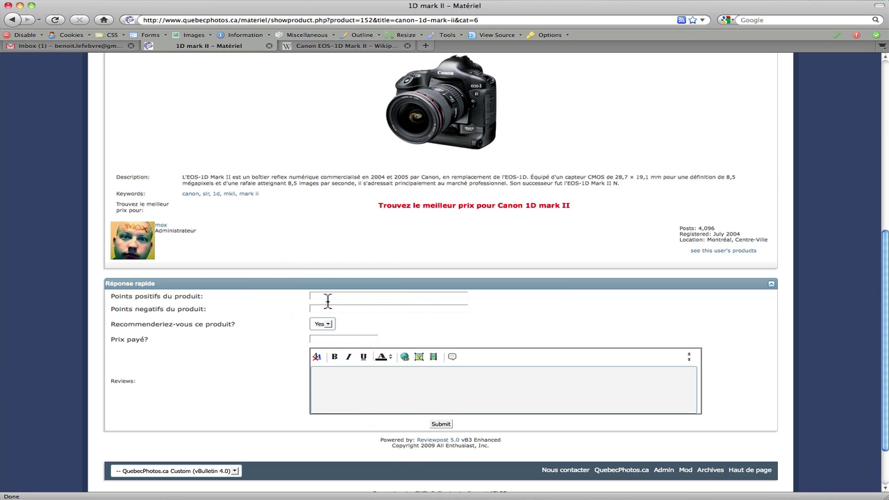
text(Focus tres rapide)
- Enter "Beaucoup de noise au dessus de 800iso, pas tres facile a utiliser les combinaisons de boutons" as the product's negative points
click(332, 310)
text(B)
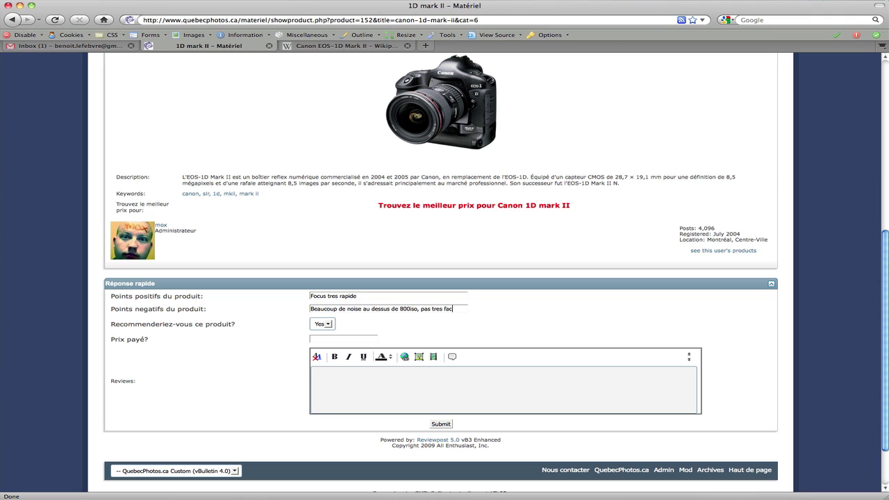
text(uti)
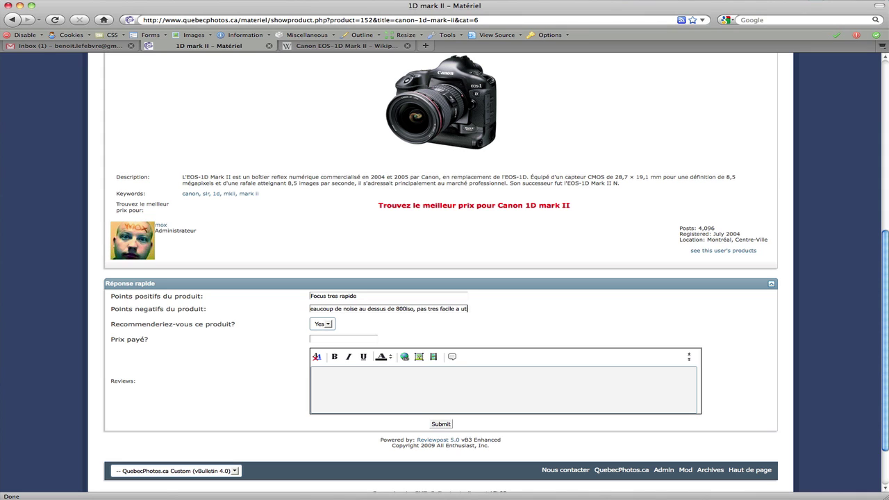
text(liser les combinaisons de bou)
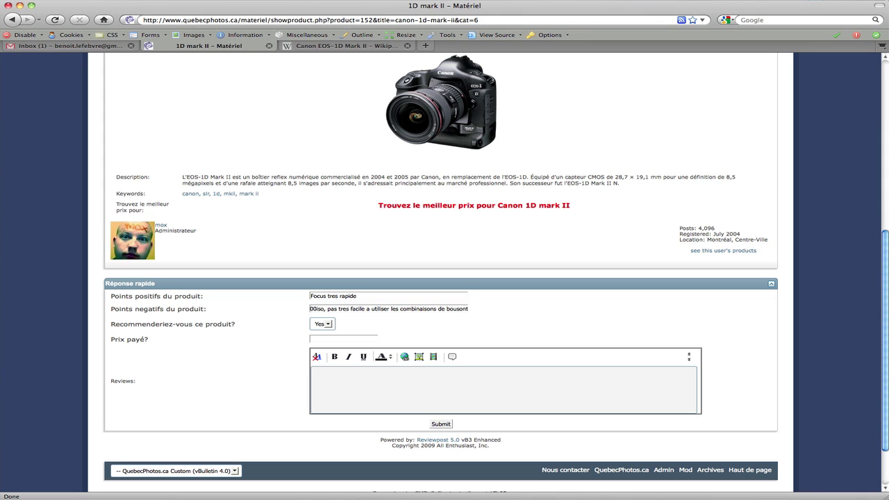
text(tons)
- Write the review text: "Pour les non-avertis, il n'est pas facile de debuter avec la combinaison des boutons, cependant une fois bien compris c'est un jeu d'enfant!"
click(332, 380)
click(383, 396)
text(Pour les non-avertis, il n'est pas)
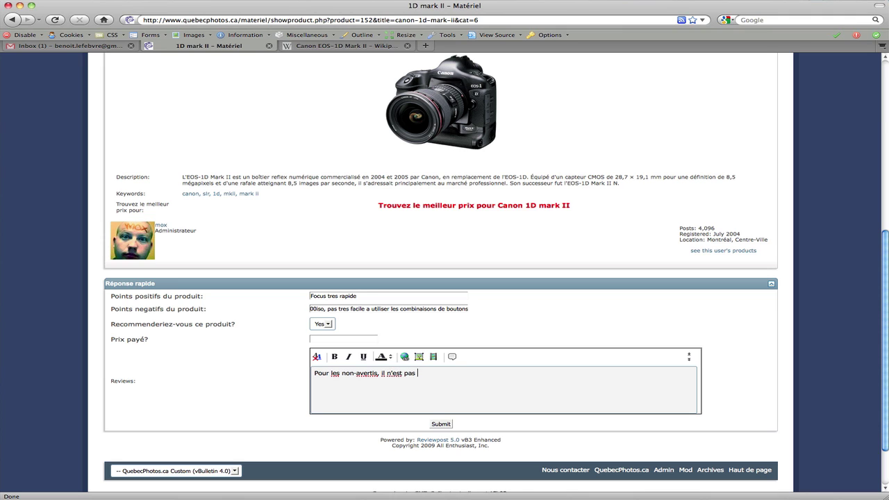
text( facile de debuter avec la combinaison des bout)
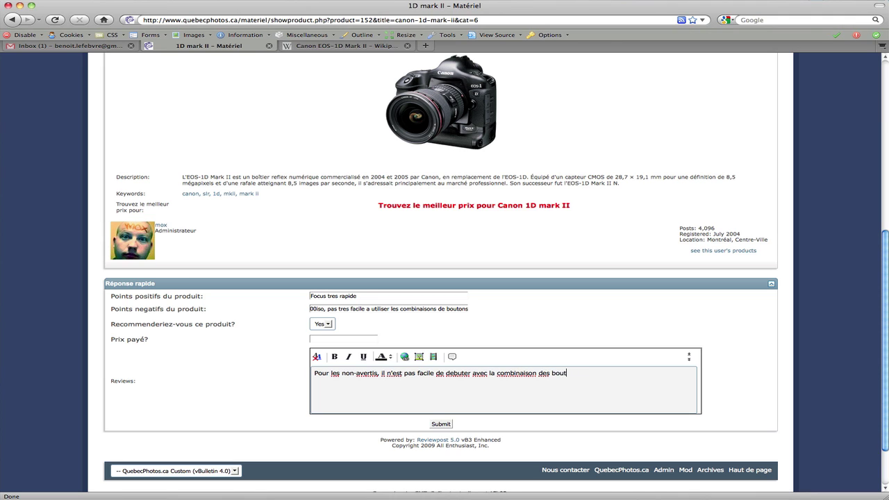
text(ons, ce)
text(pendant ile)
text(une fois bien compri)
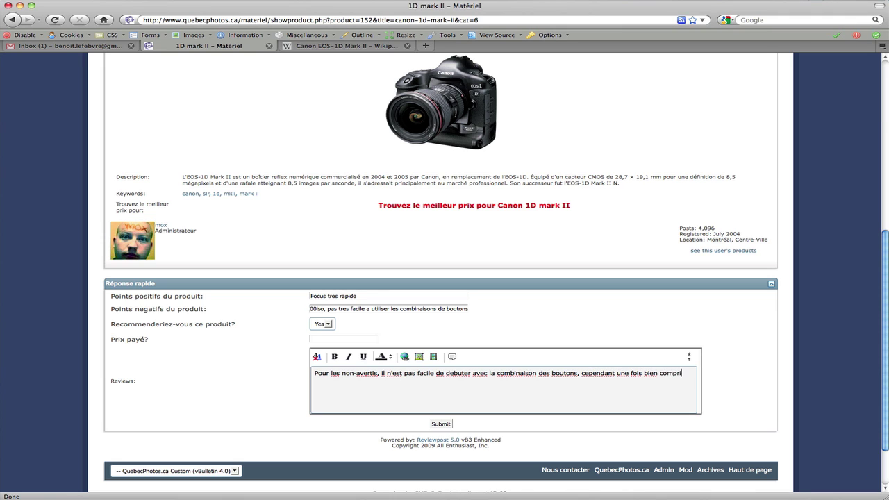
text(s c'est un jeu d'enfant!)
- Submit the review, return to the Canon 1D mark II page and look over the posted evaluation
click(441, 423)
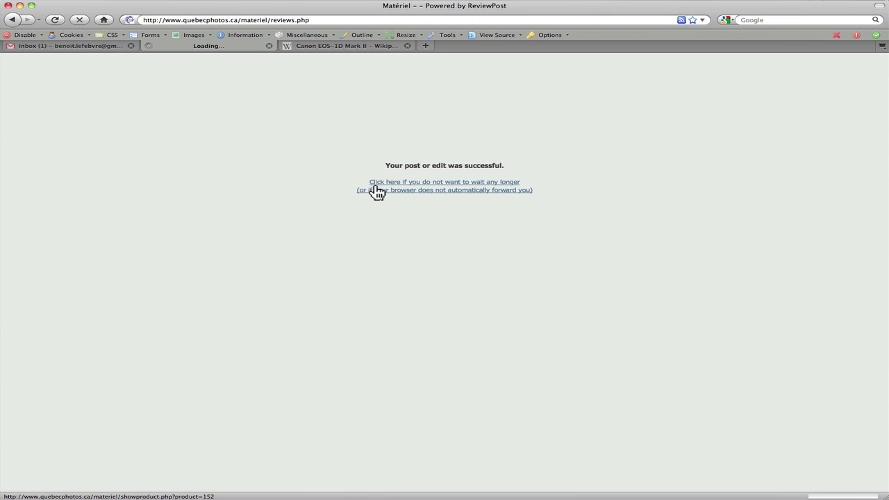
click(372, 185)
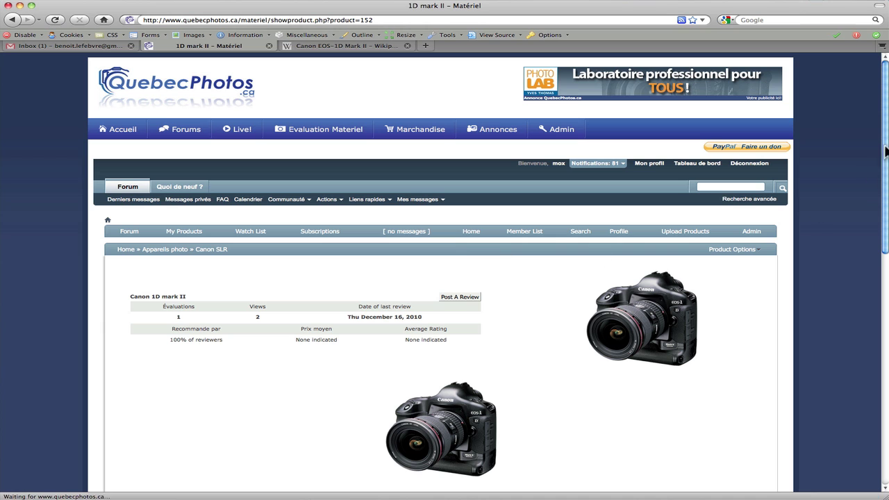
drag(887, 153, 876, 294)
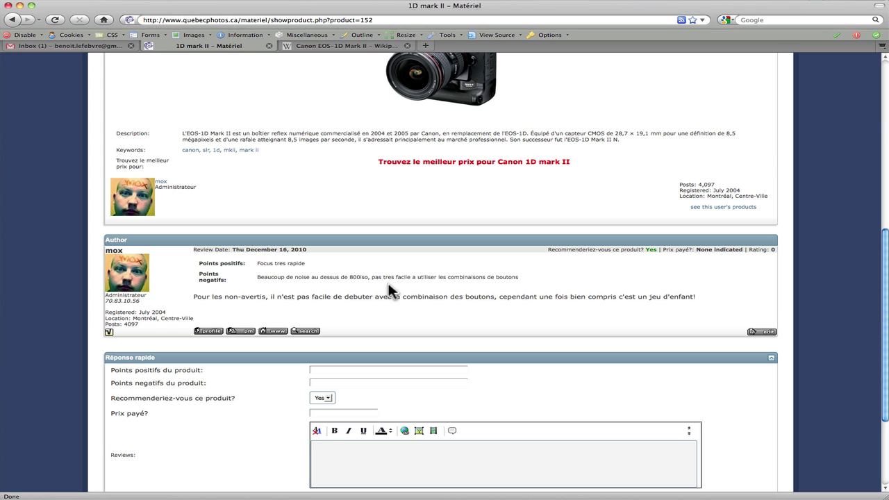
drag(884, 317, 884, 149)
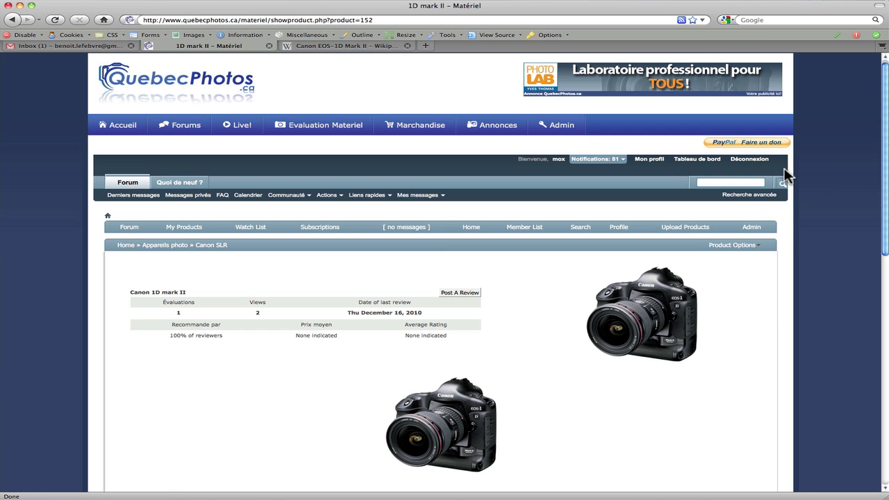
key(super+t)
text(www.fred)
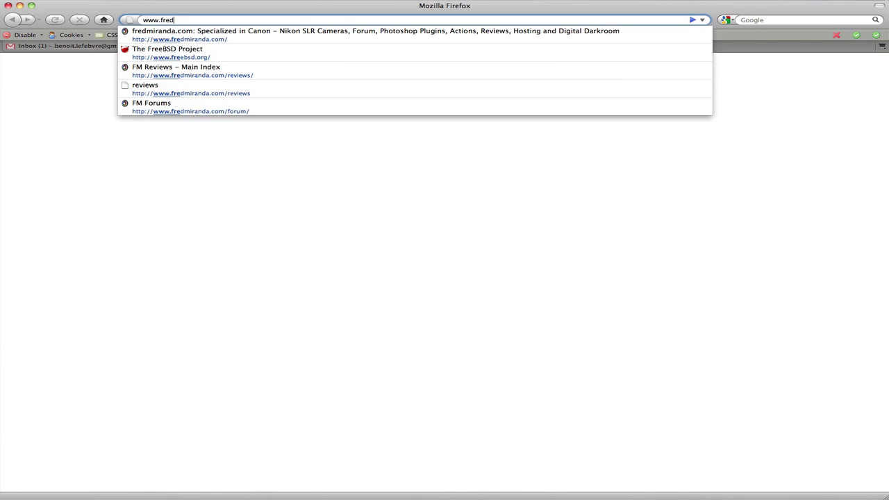
key(Down)
key(Down)
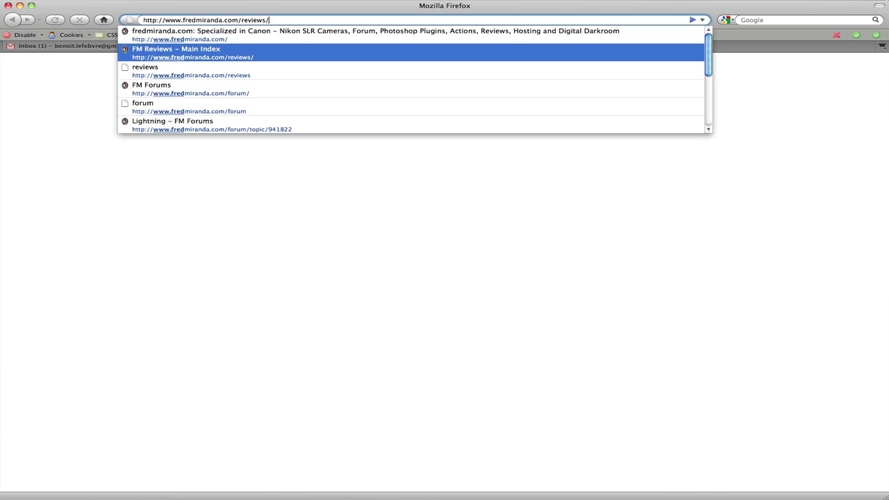
key(Return)
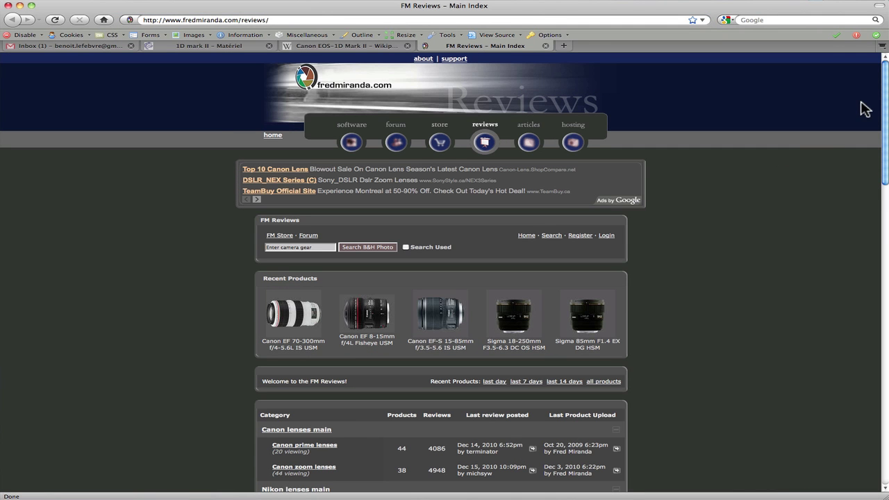
- Look through the FM Reviews category list and open the Canon prime lenses category
click(885, 85)
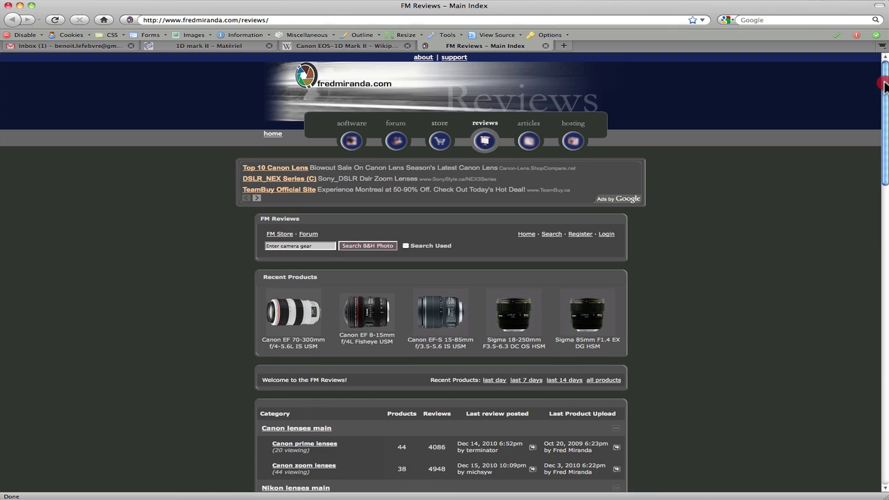
drag(886, 85, 885, 88)
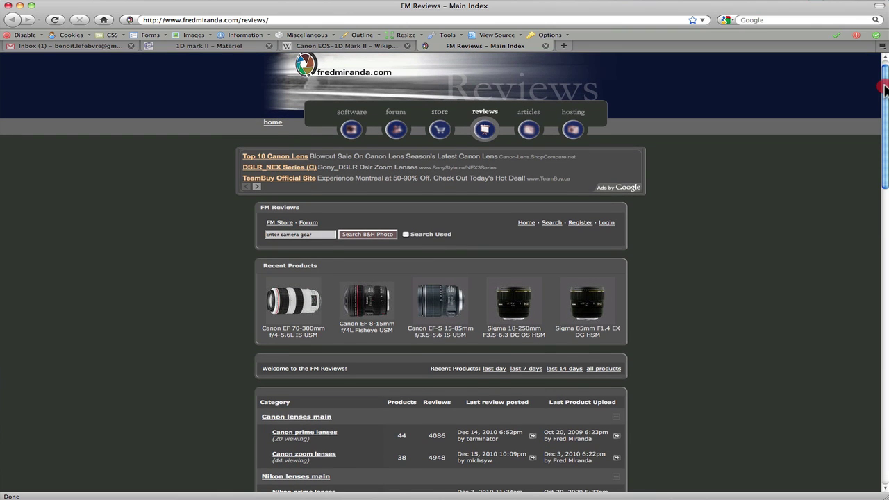
drag(886, 88, 887, 151)
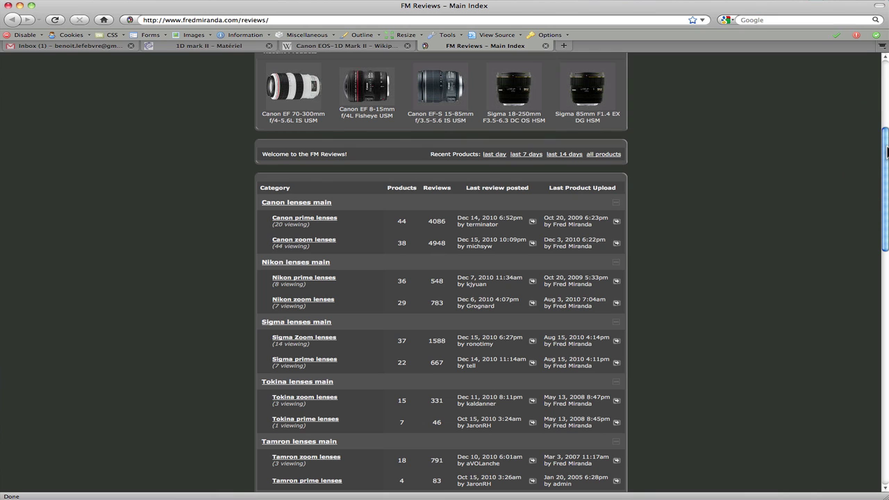
click(314, 220)
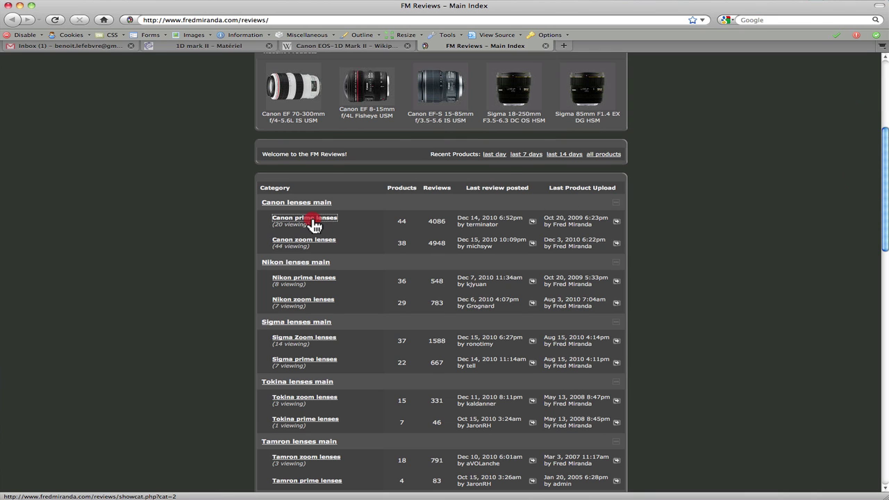
- Open the Canon EF 14mm f/2.8L II USM product page and examine its user reviews
scroll(245, 261, down, 2)
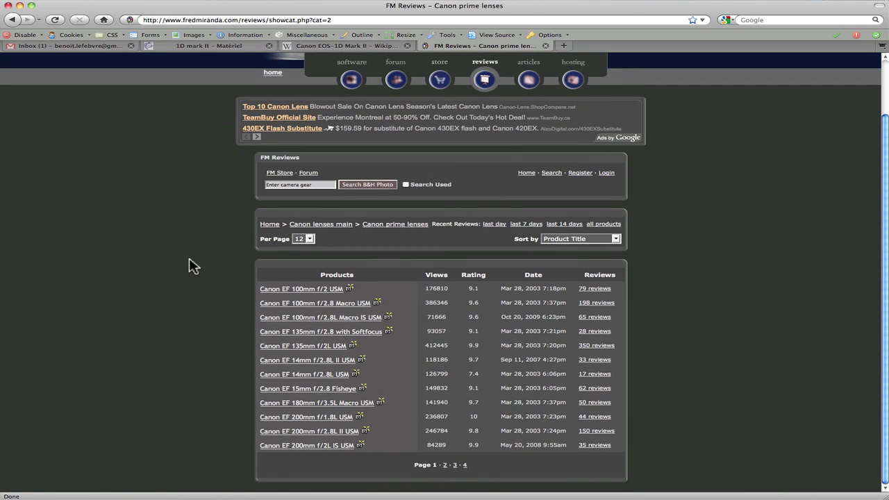
click(321, 360)
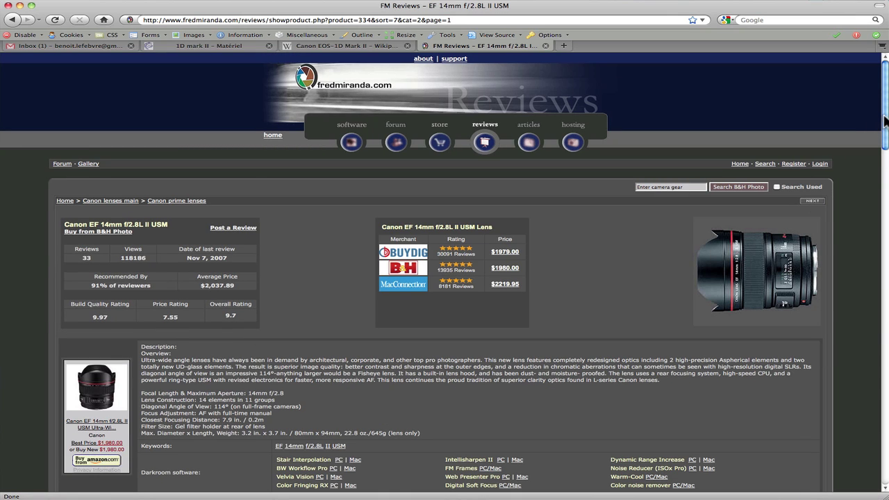
drag(884, 118, 887, 211)
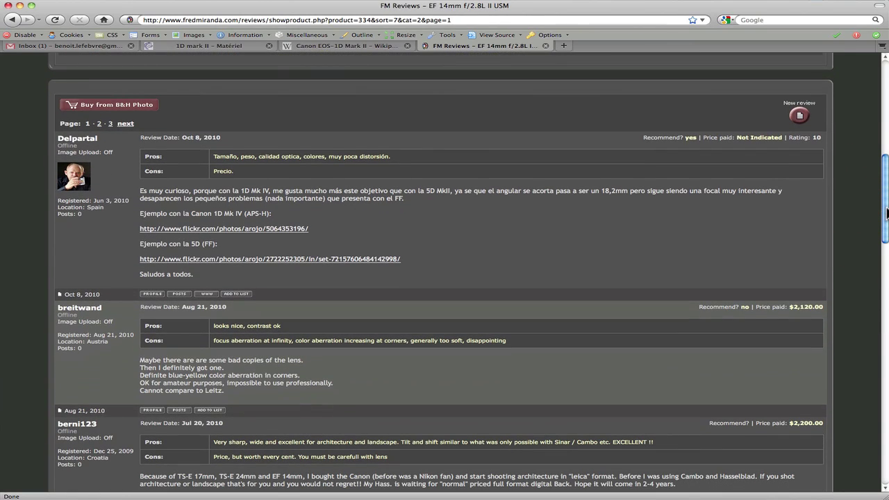